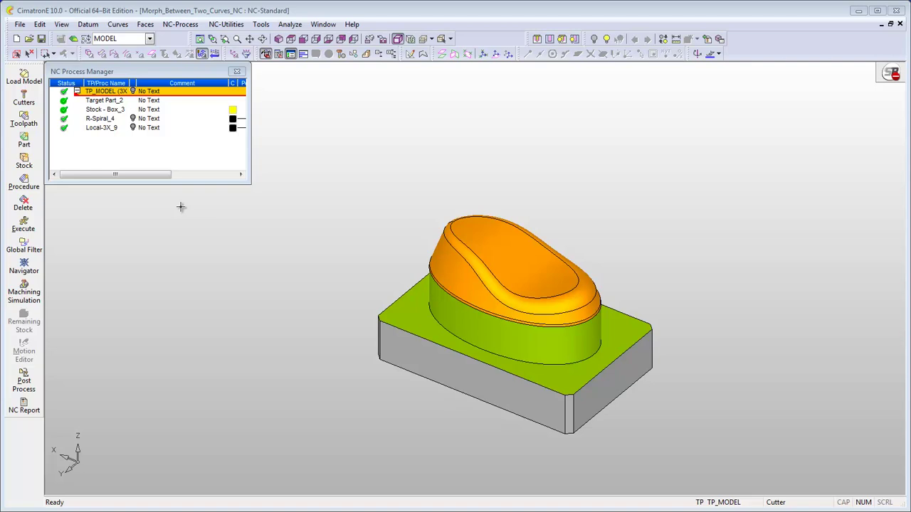
After previewing existing toolpaths, start a new Local Operations > Local 3X procedure
click(134, 119)
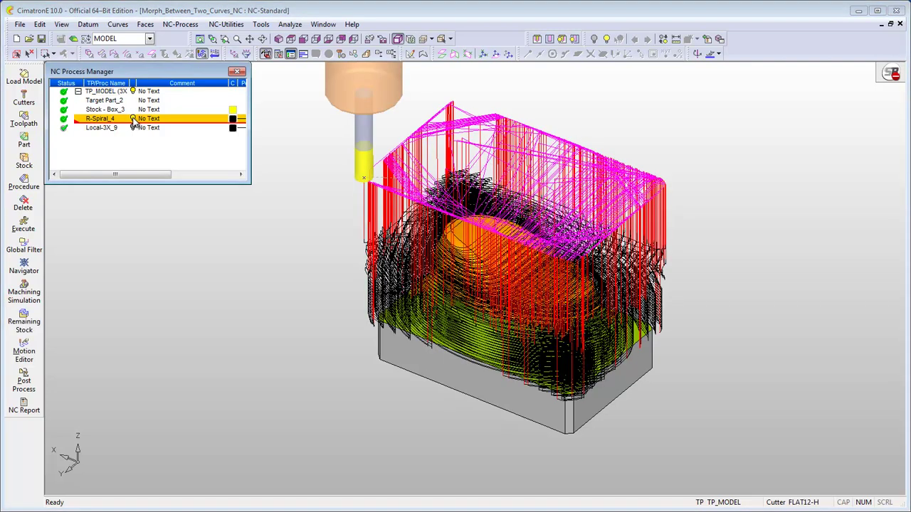
click(134, 128)
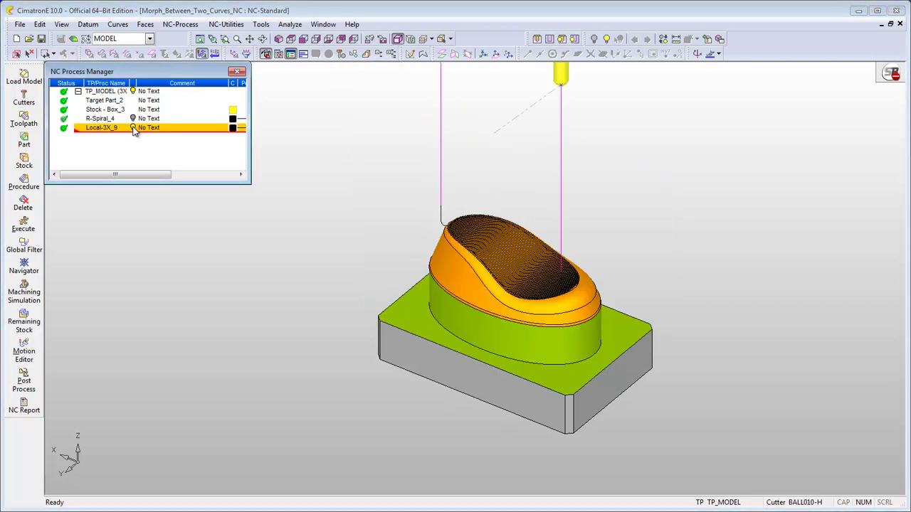
click(25, 184)
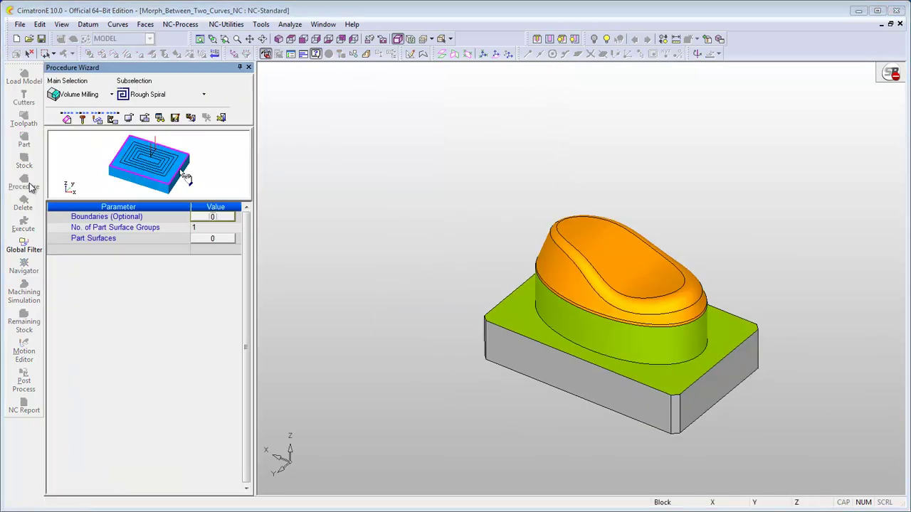
click(112, 94)
click(114, 148)
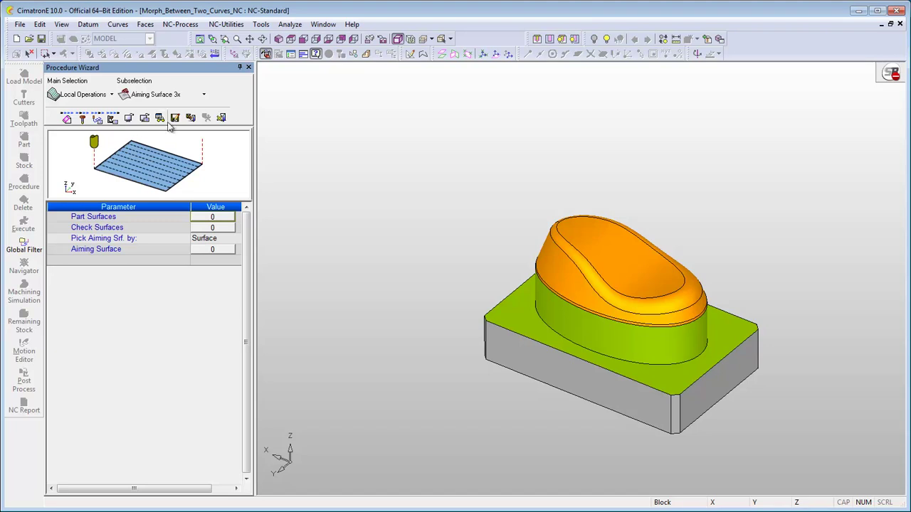
click(204, 95)
click(183, 148)
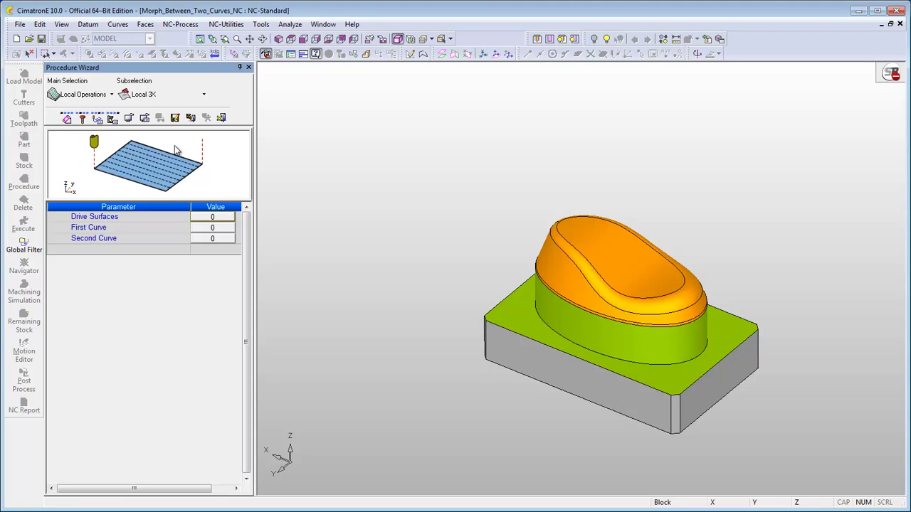
Assign the BALL010-H ball cutter to the procedure
click(84, 120)
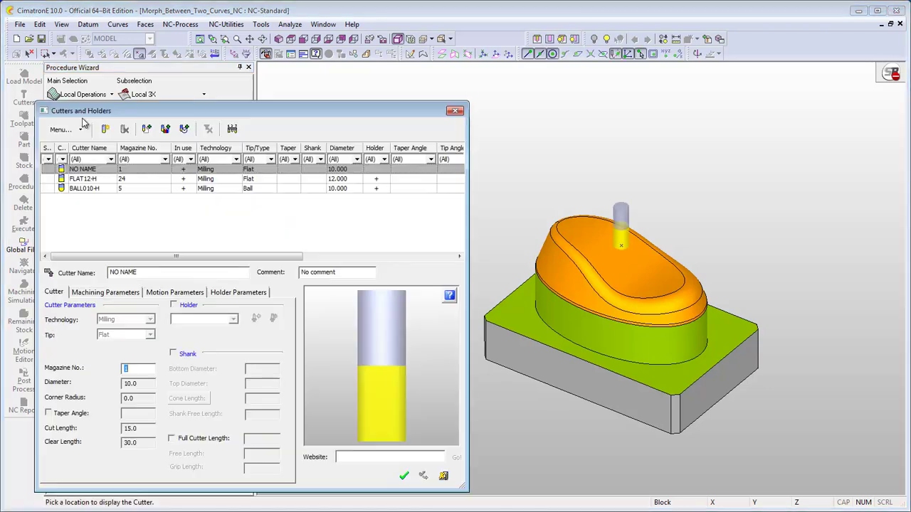
click(85, 189)
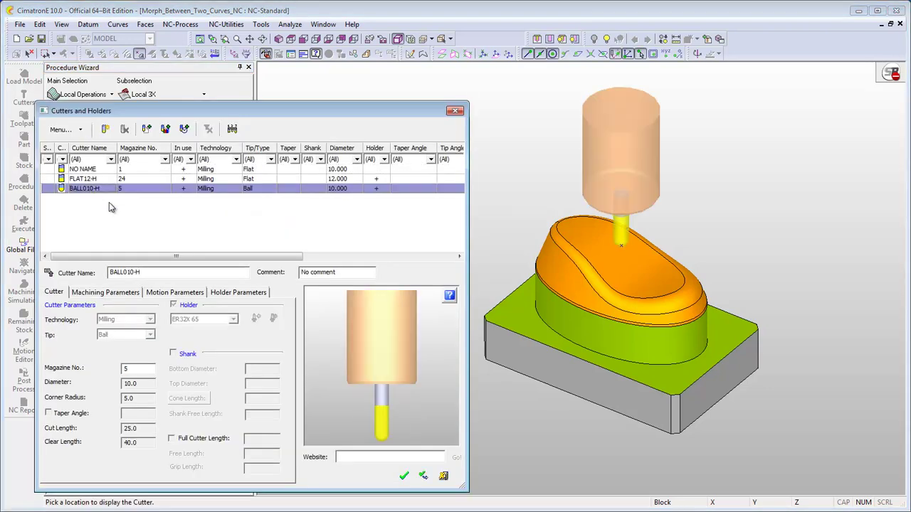
click(404, 477)
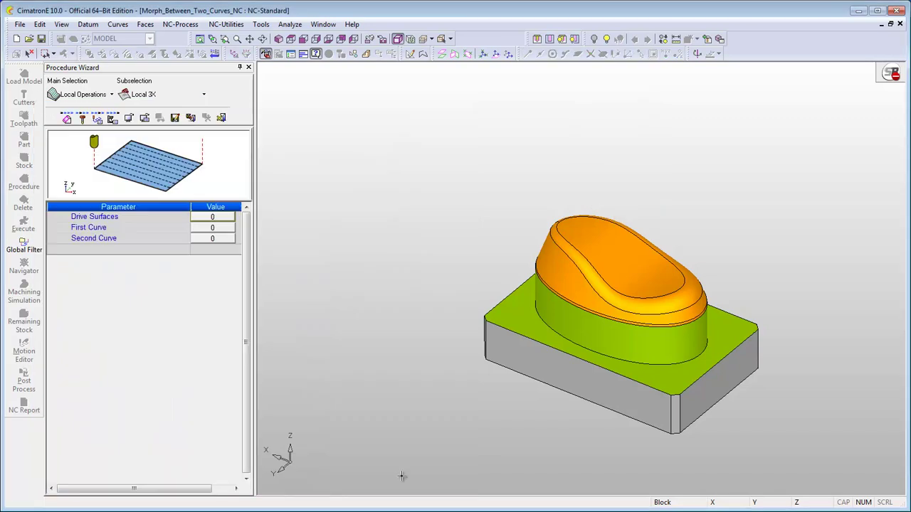
Set the tool trajectory surface path pattern to Morph between 2 curves
click(98, 120)
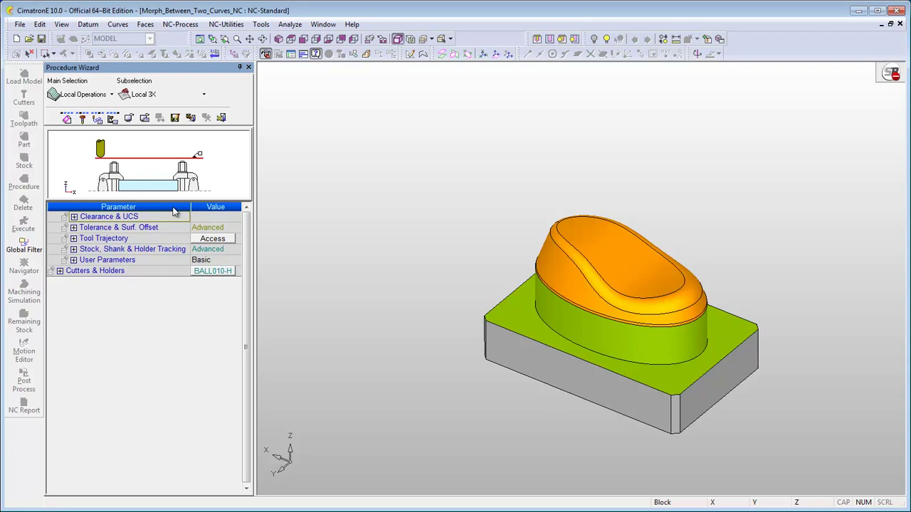
click(203, 242)
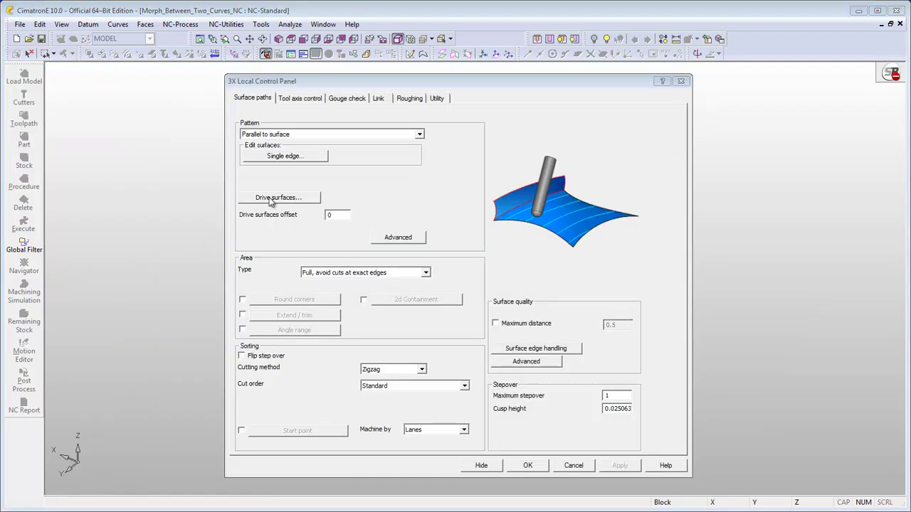
click(420, 135)
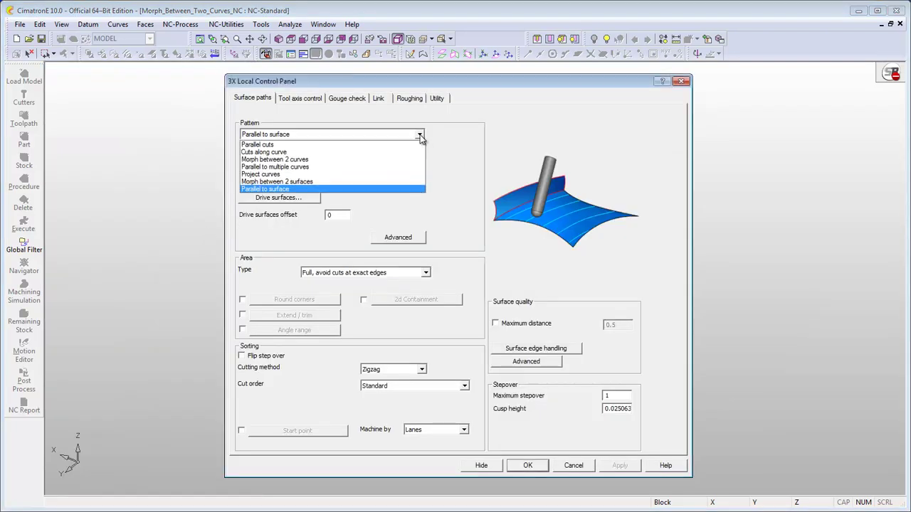
click(330, 160)
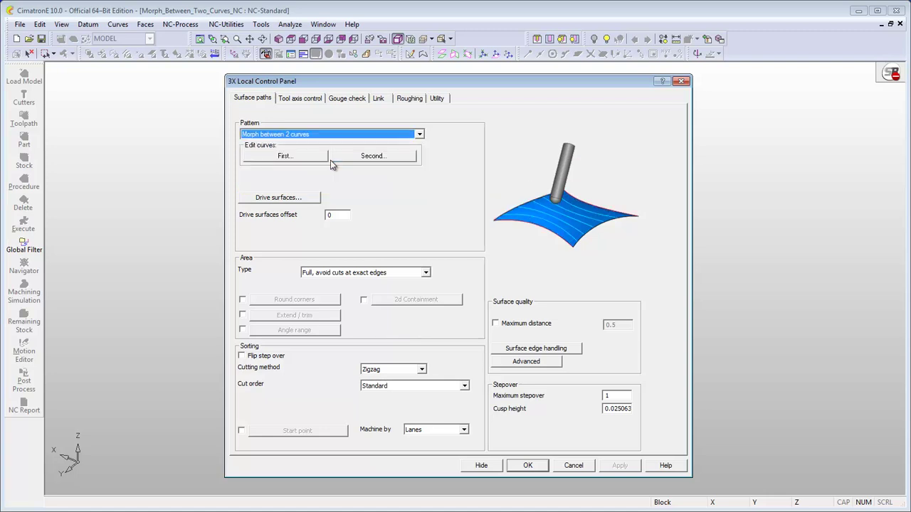
Define the top contour as first curve and the orange part's lower edge as second
click(305, 158)
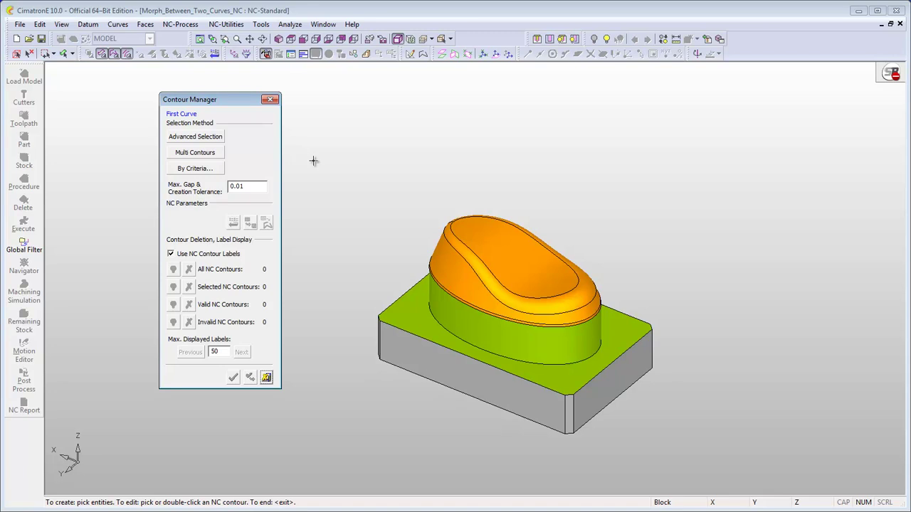
click(451, 230)
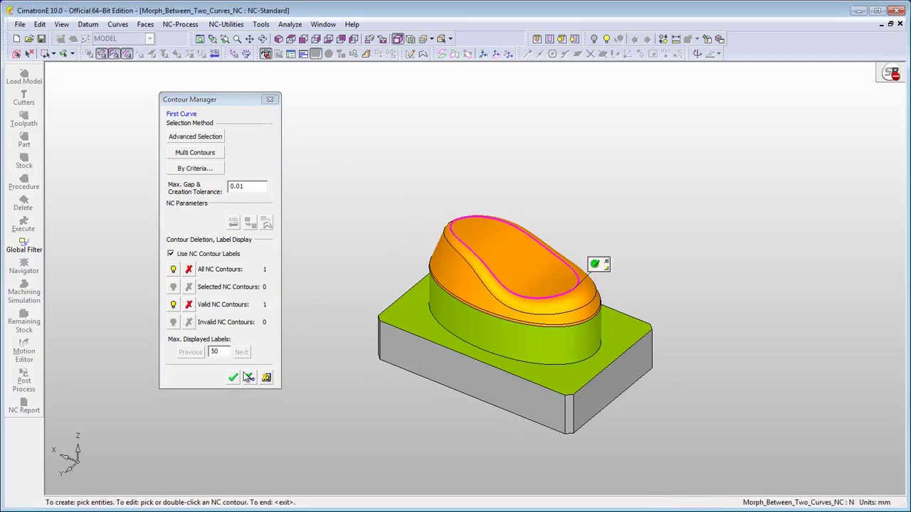
click(232, 377)
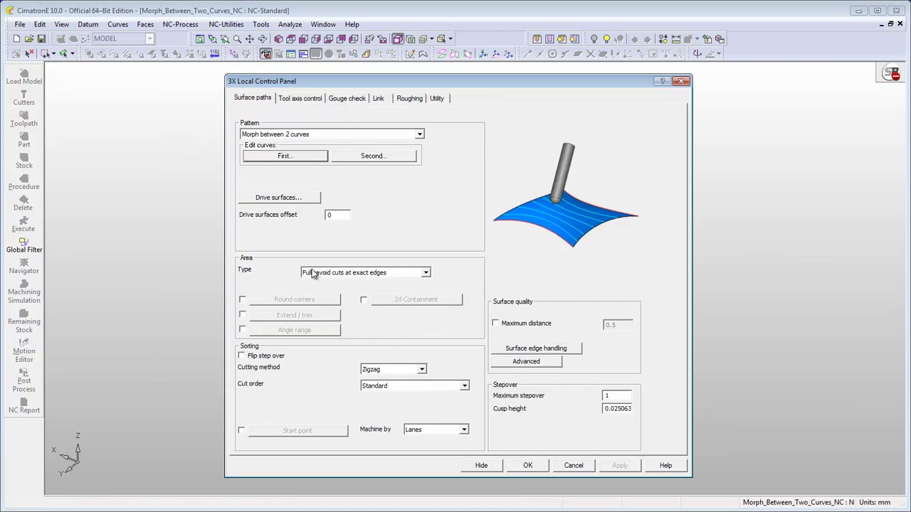
click(369, 158)
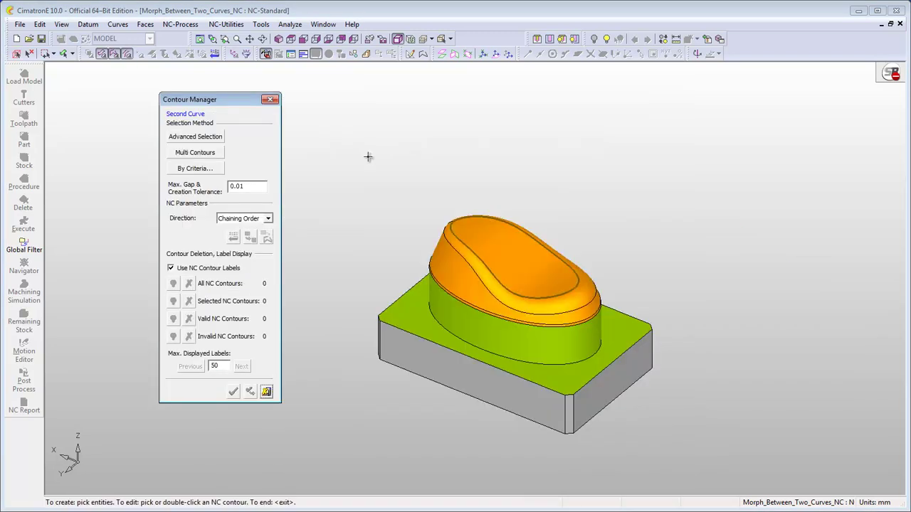
click(436, 283)
click(436, 281)
middle_click(387, 279)
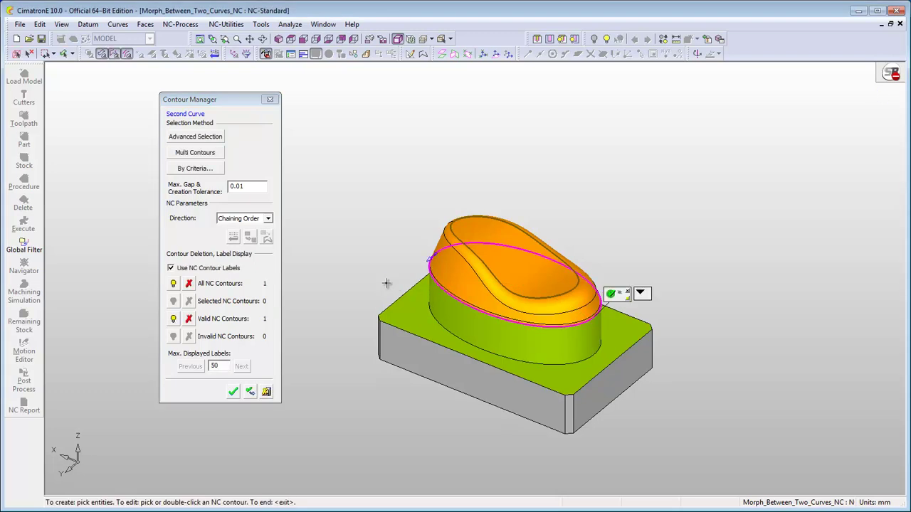
click(232, 391)
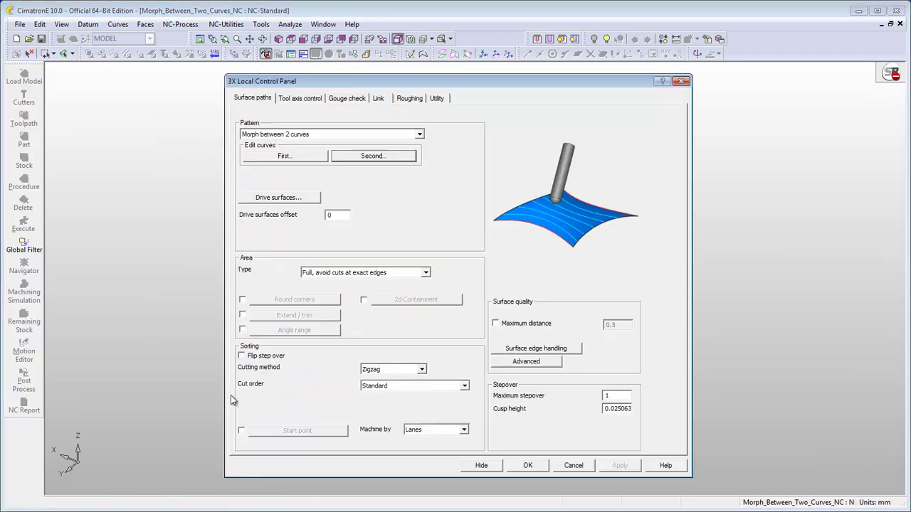
Choose the orange part's side band as drive surface, cutting exactly to surface edges
click(279, 198)
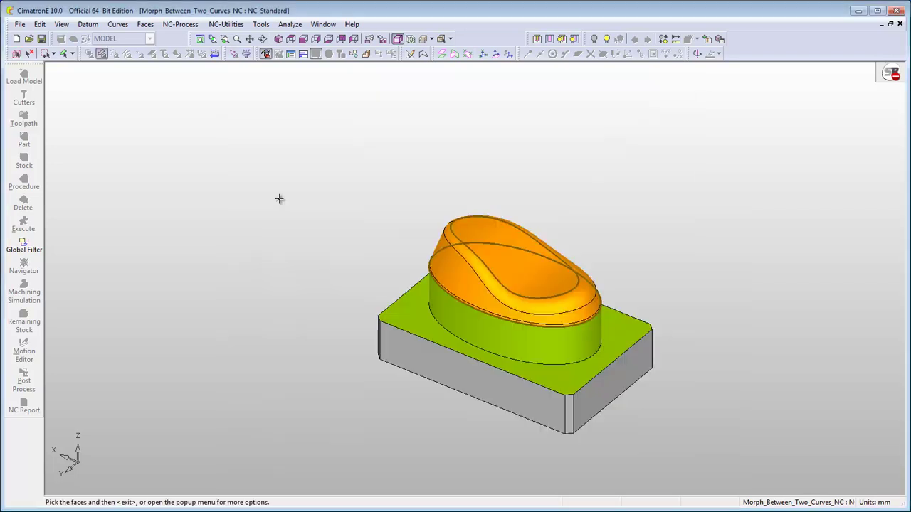
click(434, 278)
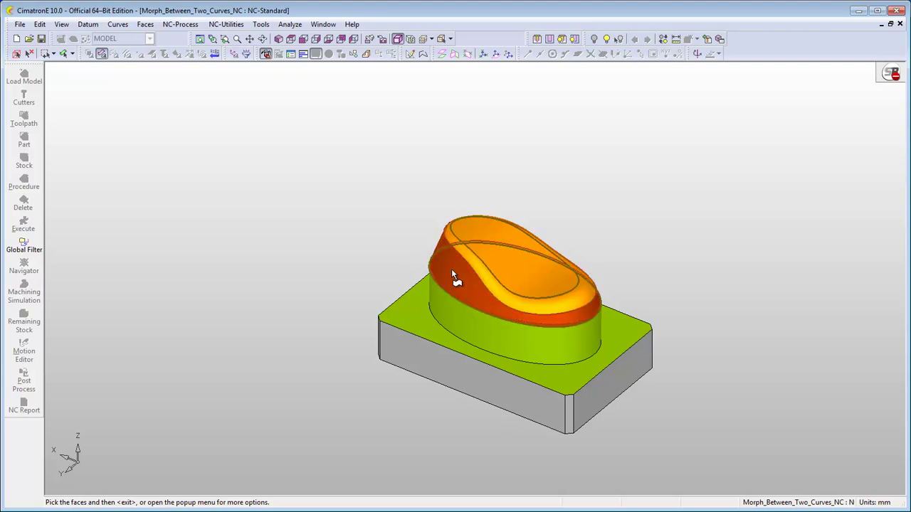
middle_click(362, 222)
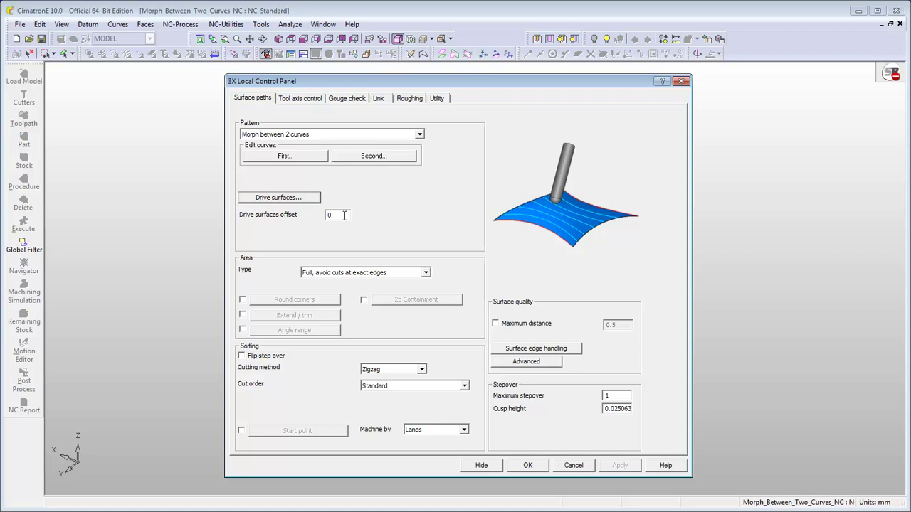
drag(344, 214, 318, 214)
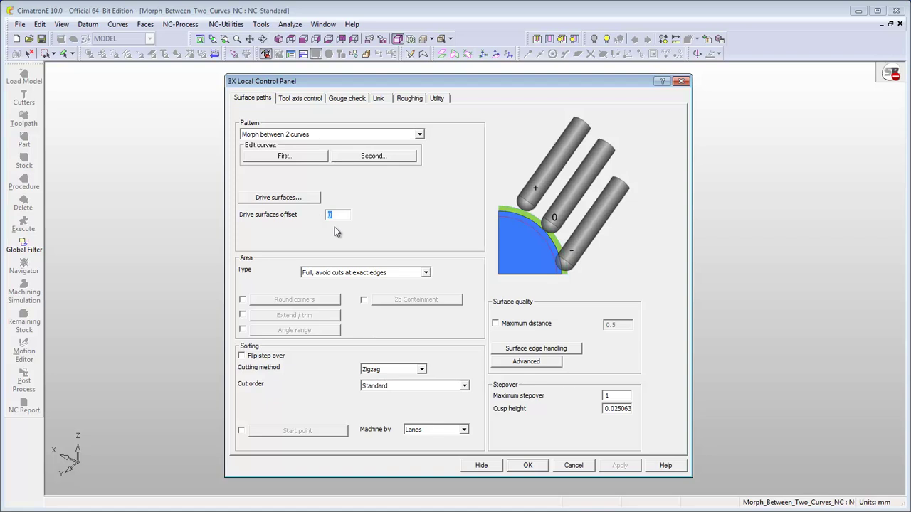
click(425, 274)
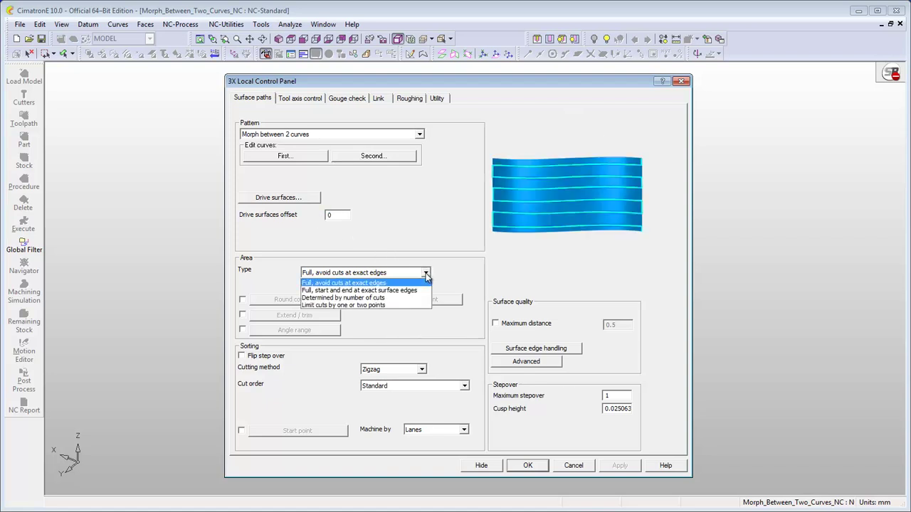
click(421, 290)
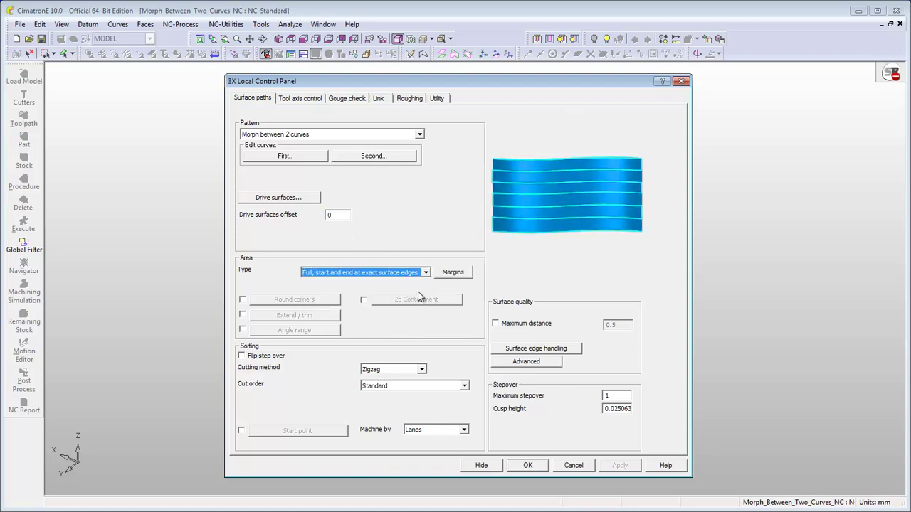
Cut as a counterclockwise spiral with a 0.5 maximum stepover
click(422, 369)
click(414, 395)
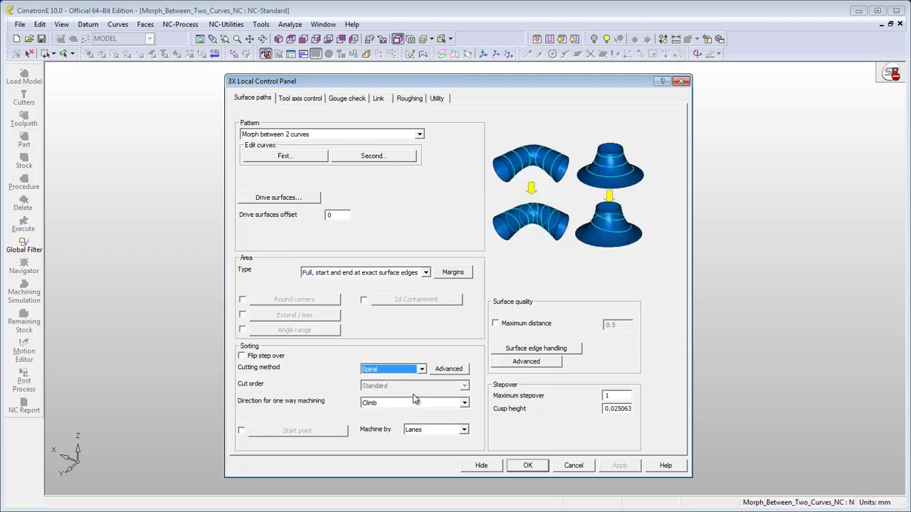
click(463, 402)
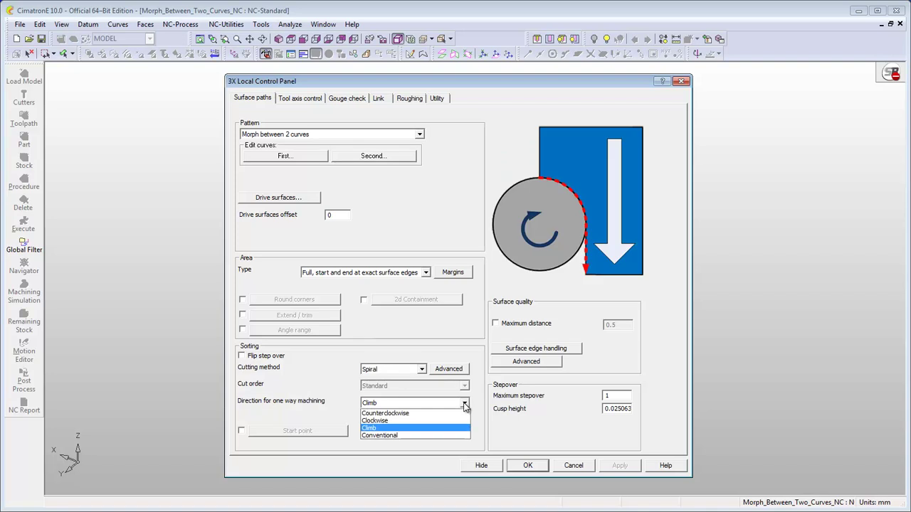
click(441, 412)
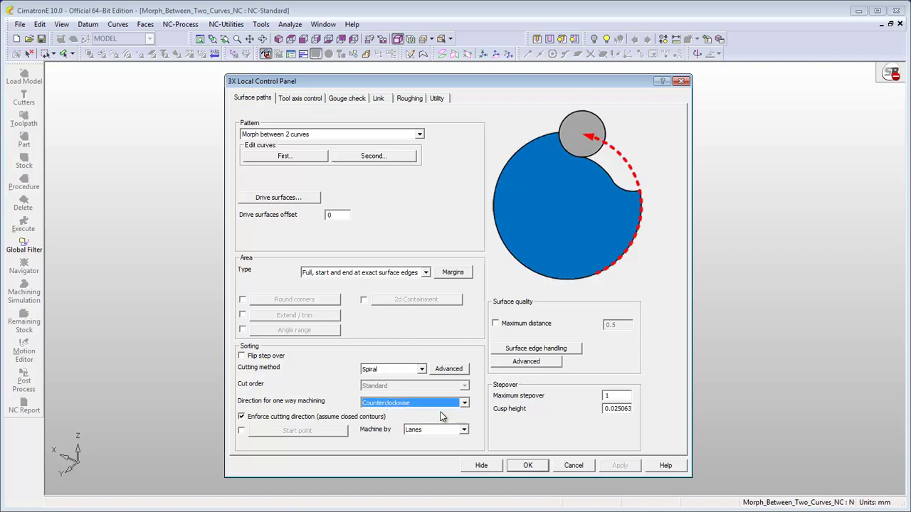
click(609, 396)
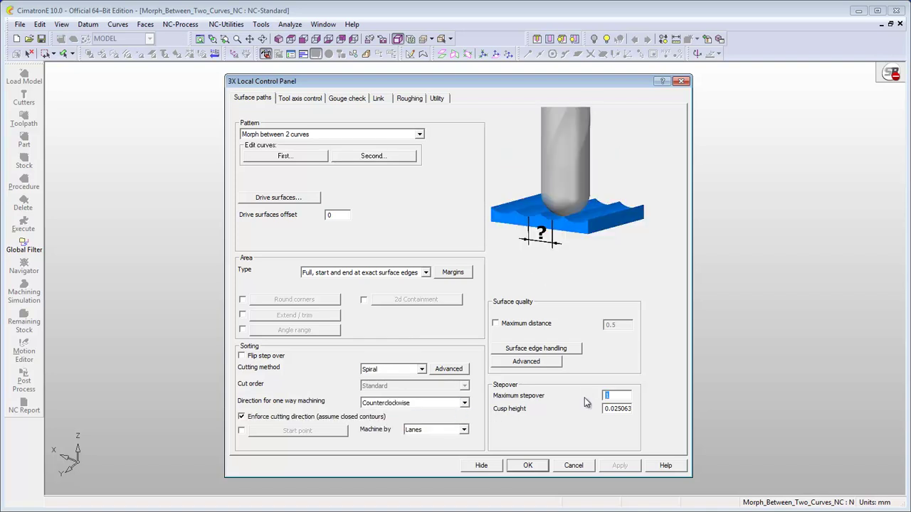
text(0.5)
Revise the clearance area height on the linking settings
click(378, 99)
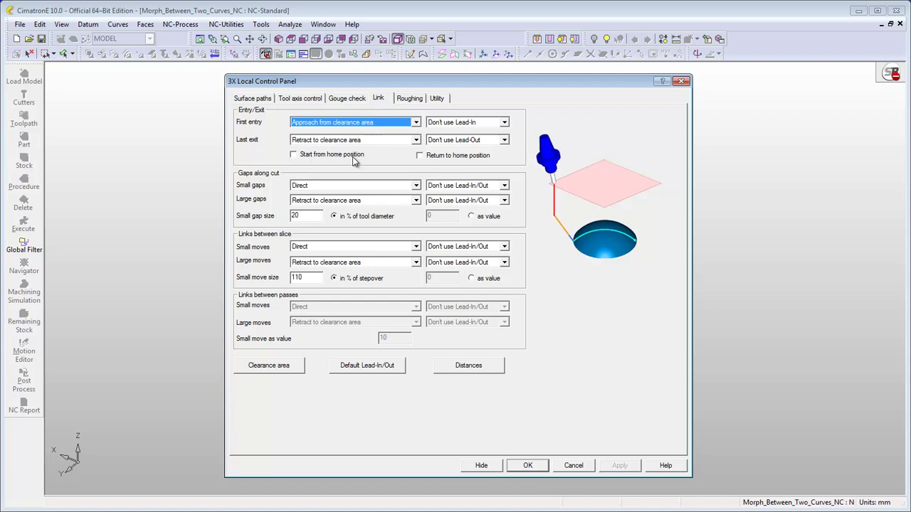
click(275, 369)
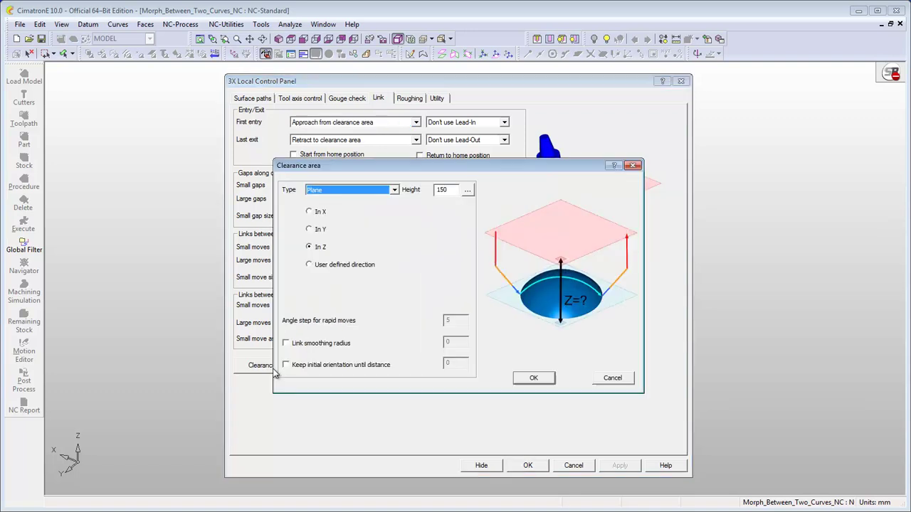
double_click(437, 189)
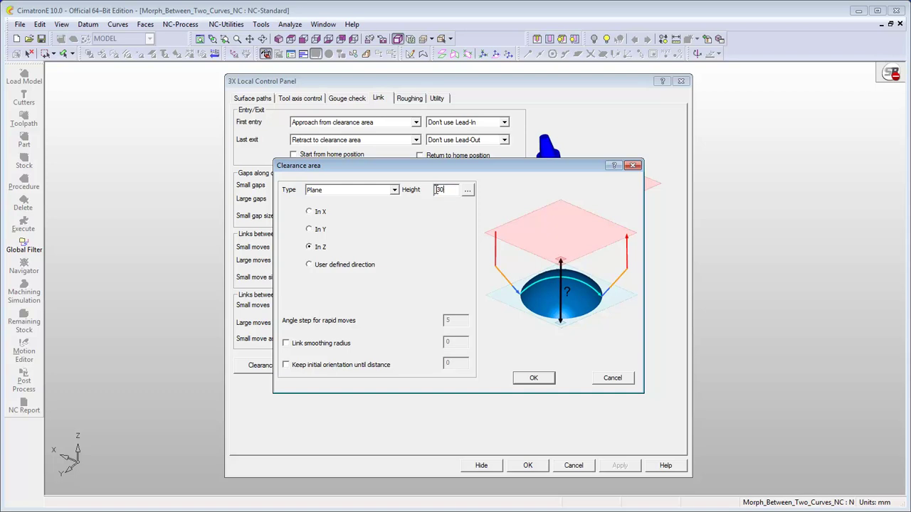
click(533, 378)
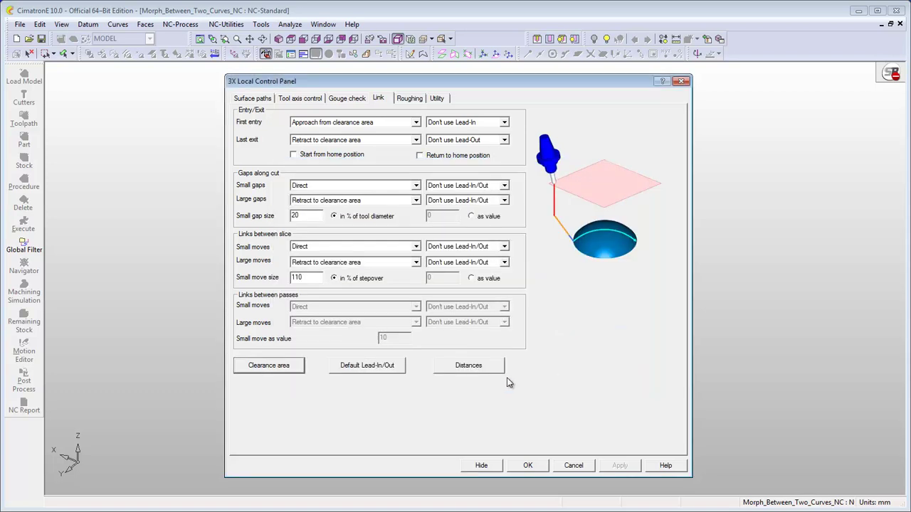
Make the default lead-in a vertical tangential arc and lead-out a horizontal tangential arc
click(366, 365)
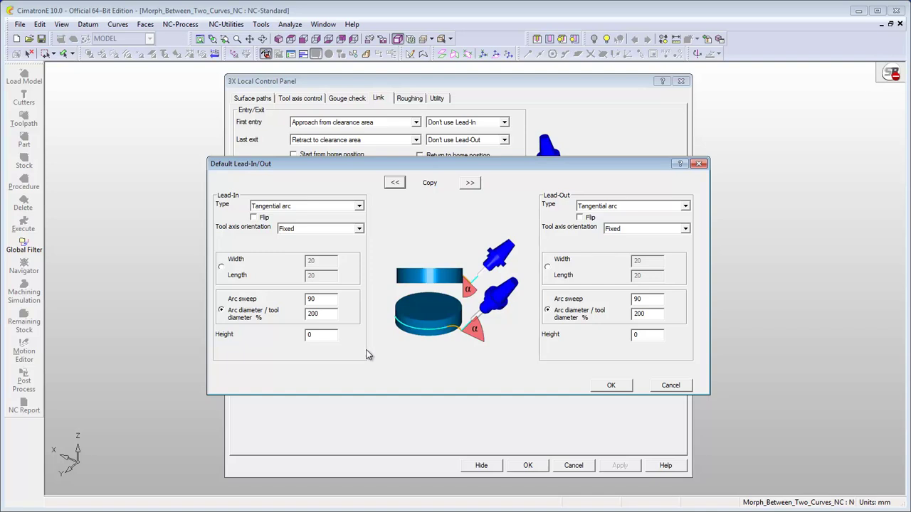
click(358, 206)
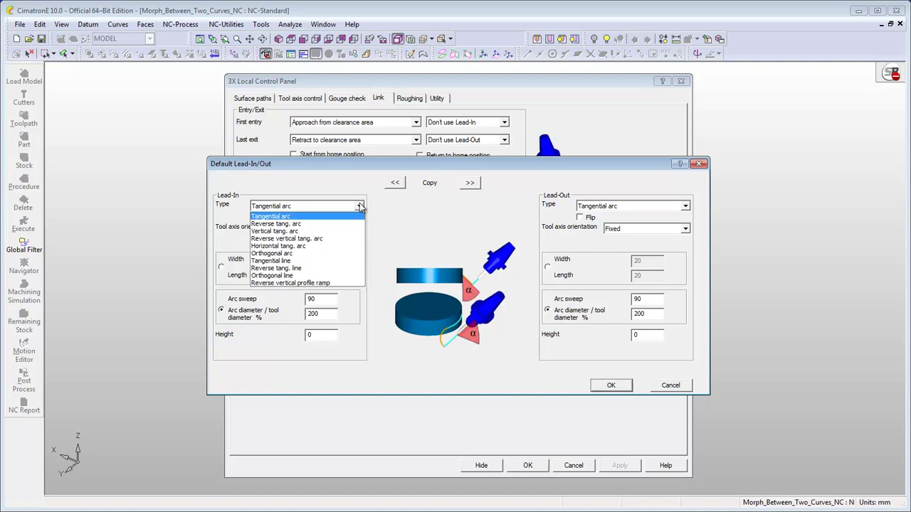
click(332, 232)
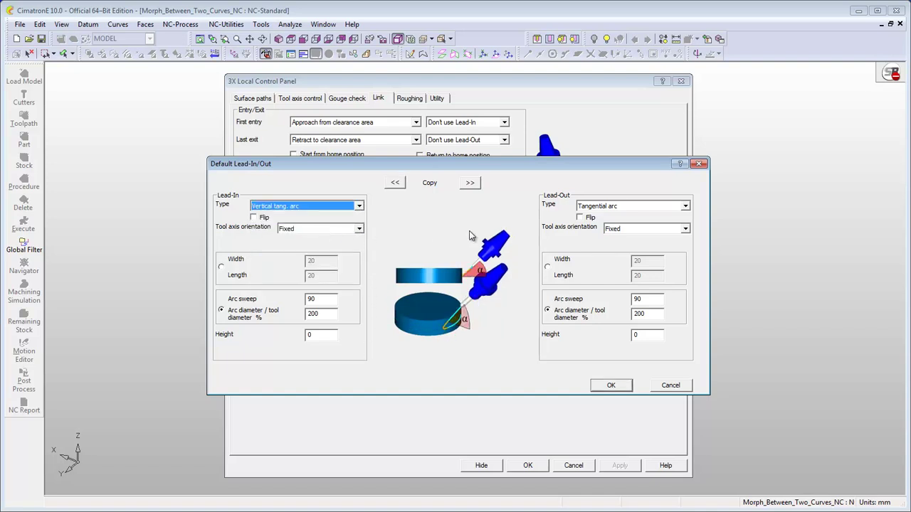
click(685, 205)
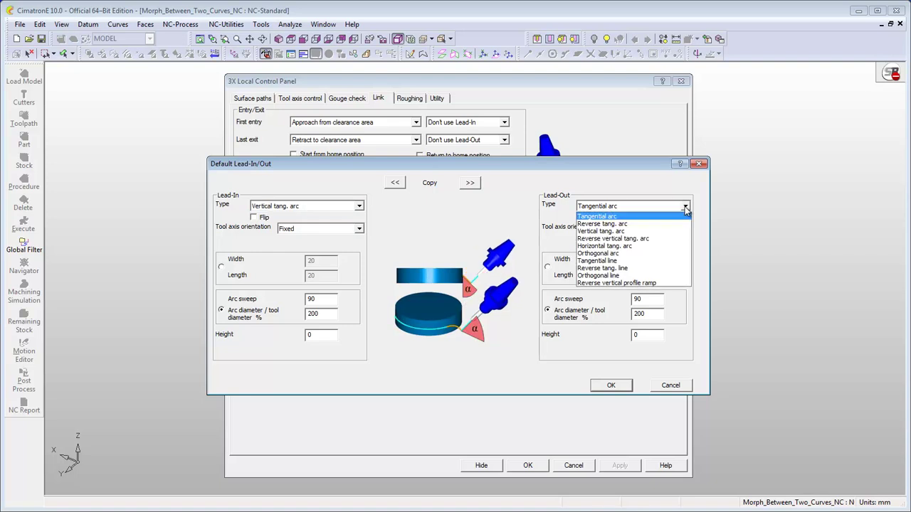
click(673, 246)
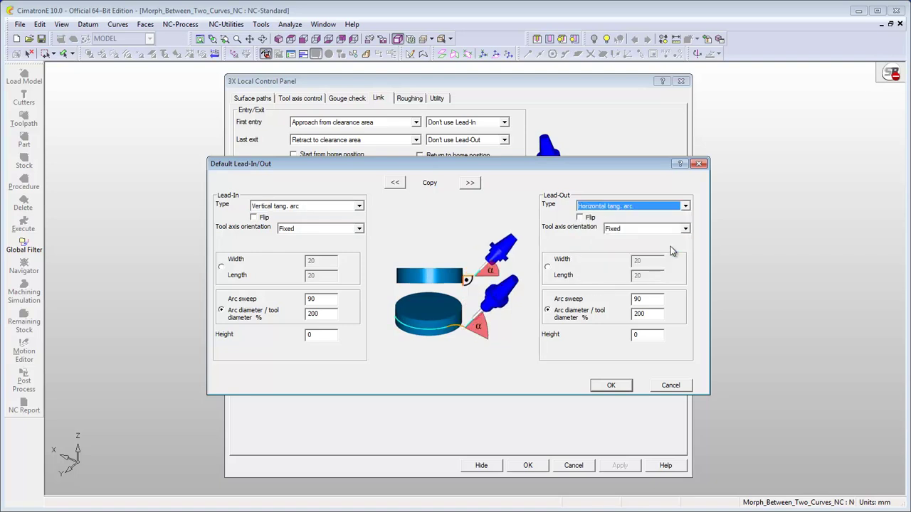
click(621, 386)
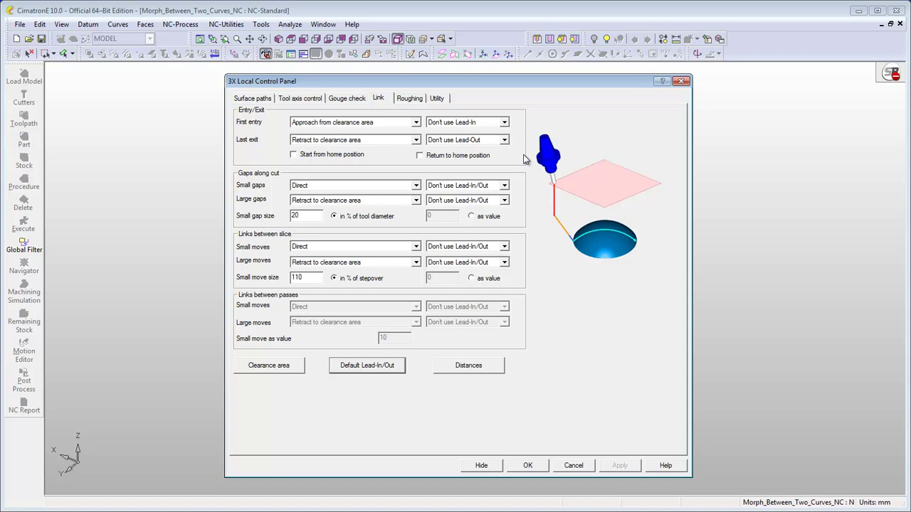
Set First entry to Use Lead-In and Last exit to Use Lead-Out
click(504, 122)
click(500, 132)
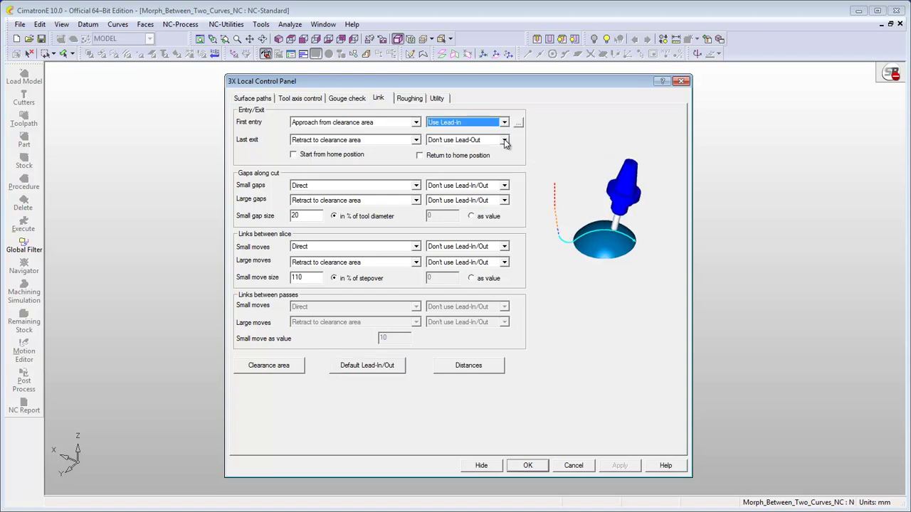
click(504, 140)
click(485, 150)
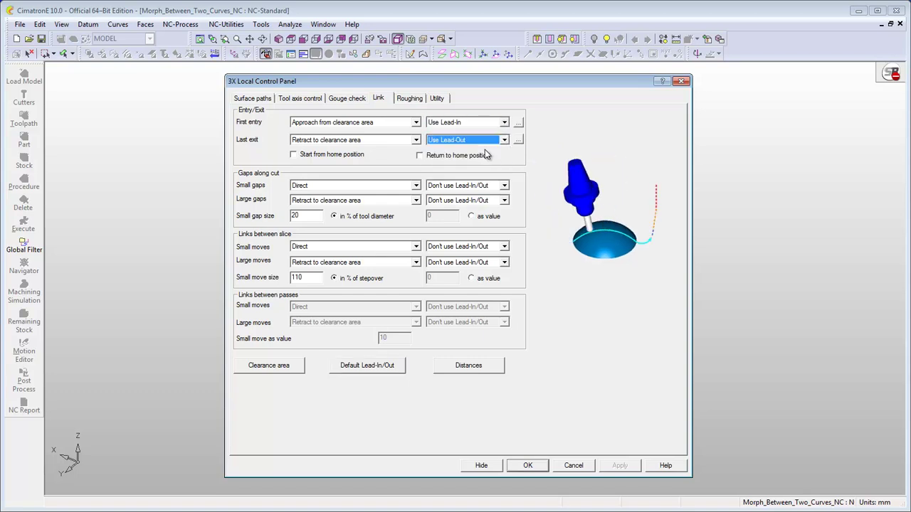
Set the approach distances to rapid 10 and feed 2
click(468, 365)
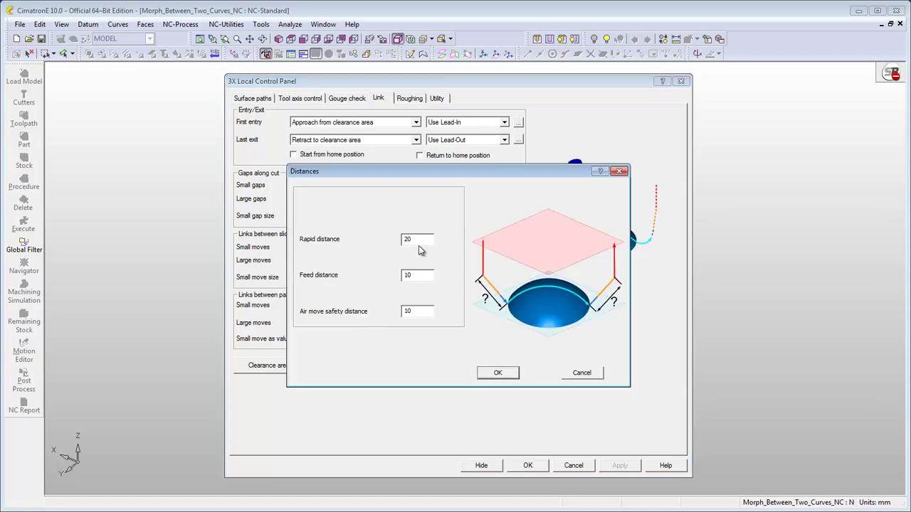
text(10)
key(Tab)
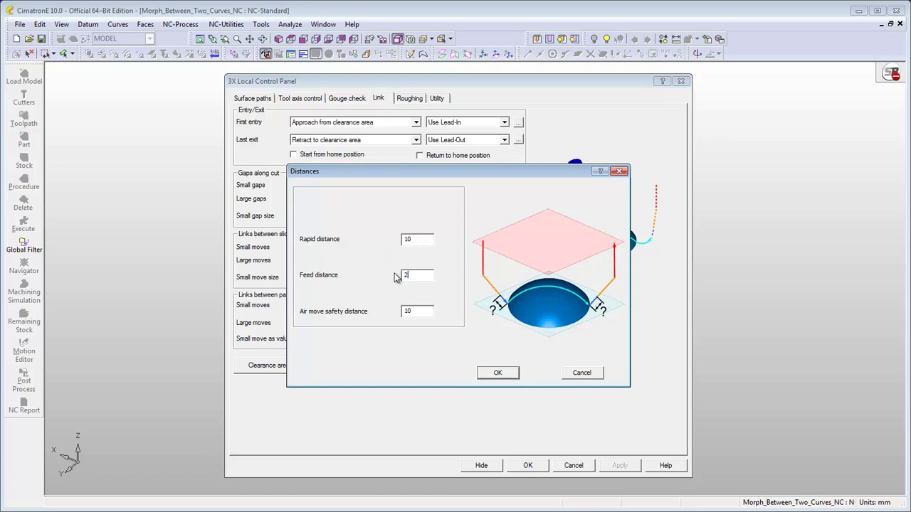
click(494, 373)
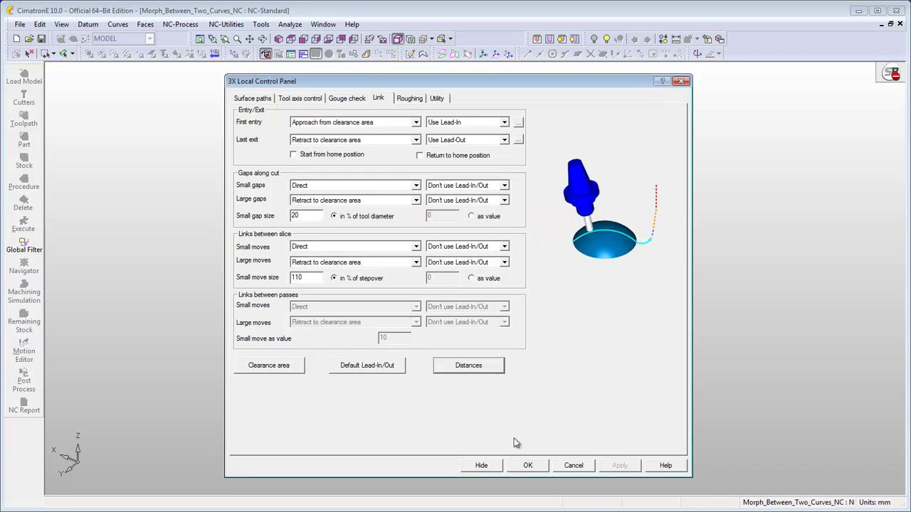
Accept the Local 3X settings, review feed and spin, and execute Local-3X_20
click(527, 465)
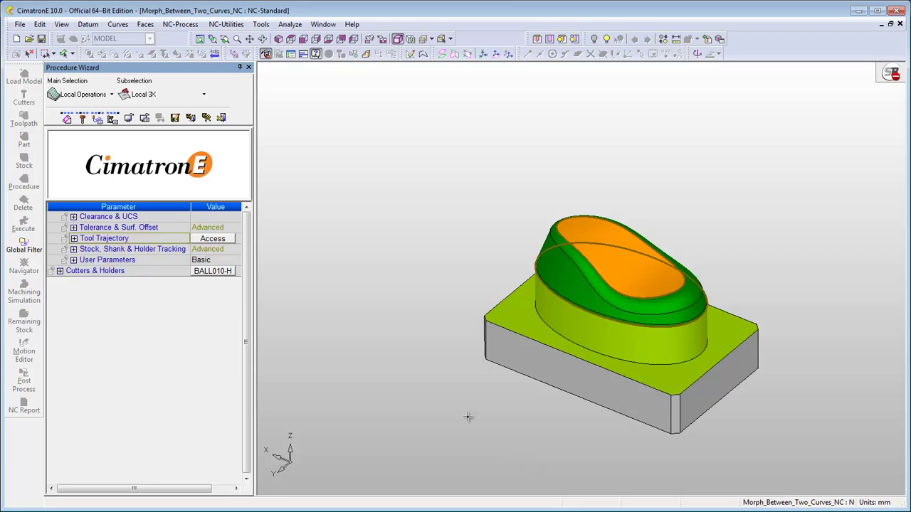
click(112, 119)
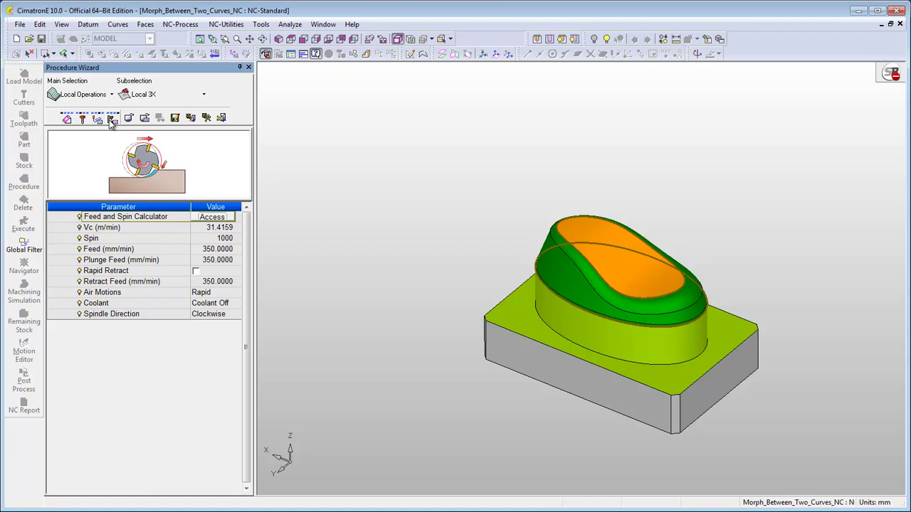
click(206, 119)
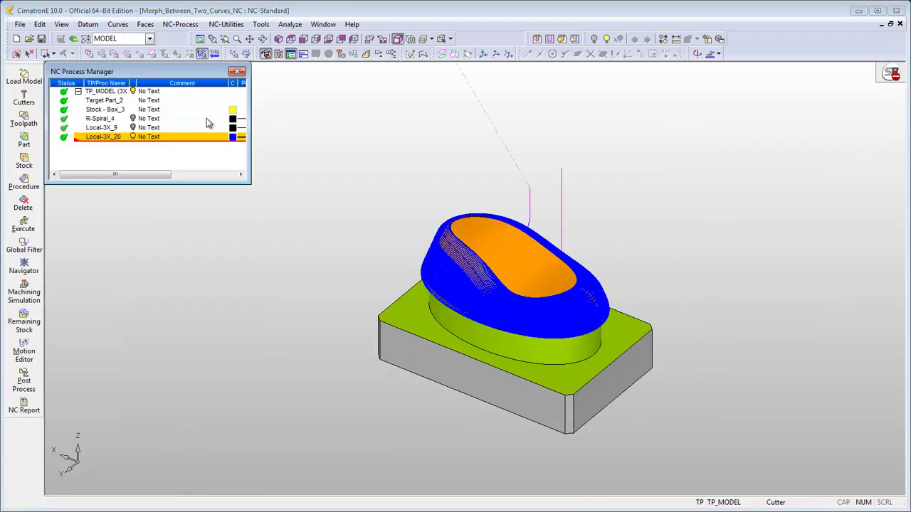
Run a machining simulation of the whole TP_MODEL toolpath
click(112, 92)
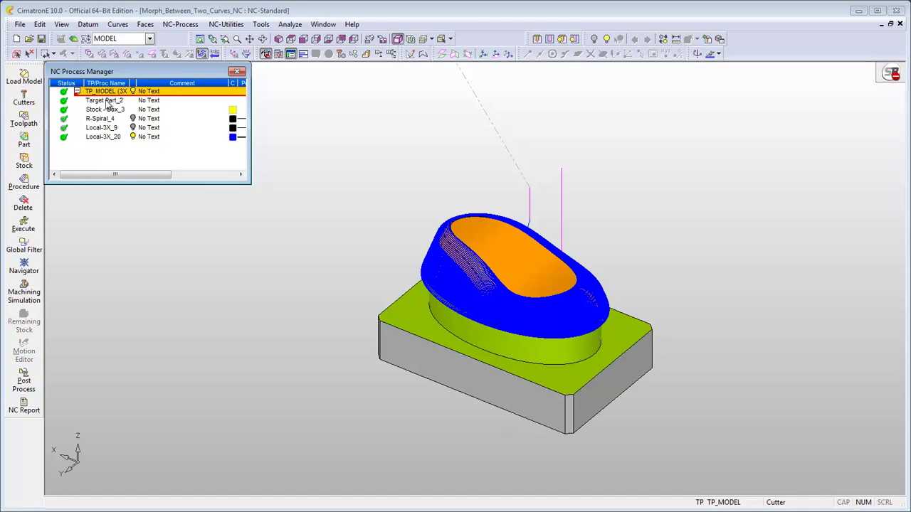
click(24, 294)
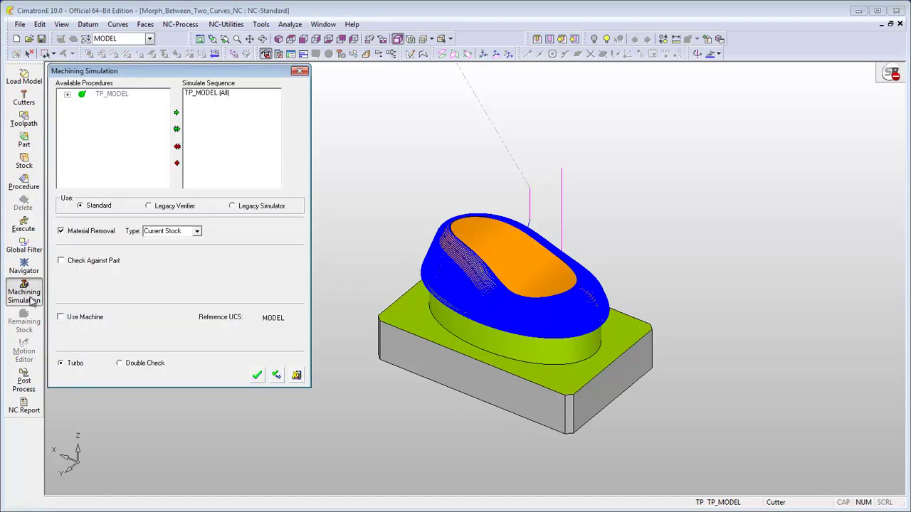
click(257, 375)
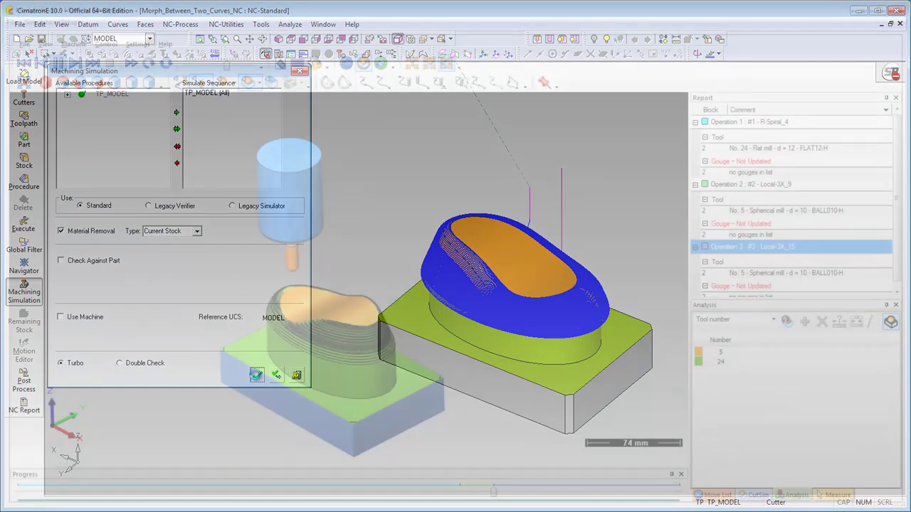